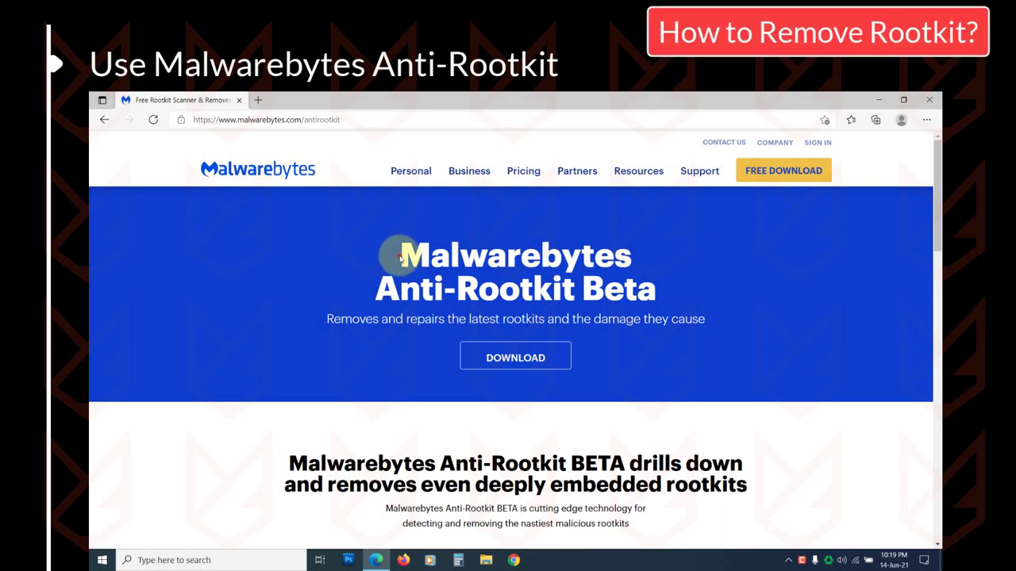
Step: Look over the Malwarebytes Anti-Rootkit Beta page and download the tool
left_click_drag(400, 257, 674, 291)
left_click(626, 320)
scroll(568, 341, "down", 1)
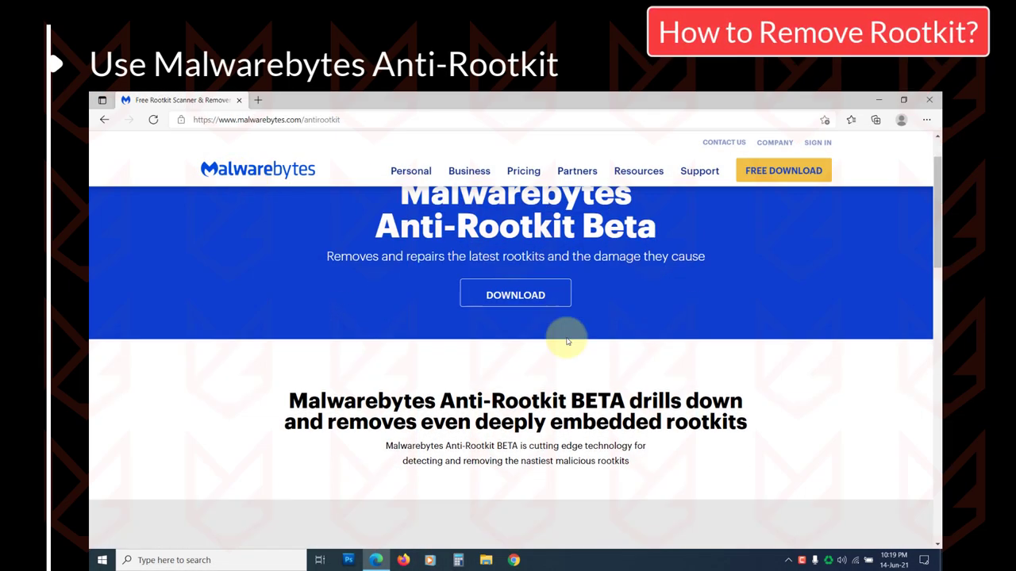
scroll(567, 341, "down", 15)
scroll(566, 342, "up", 6)
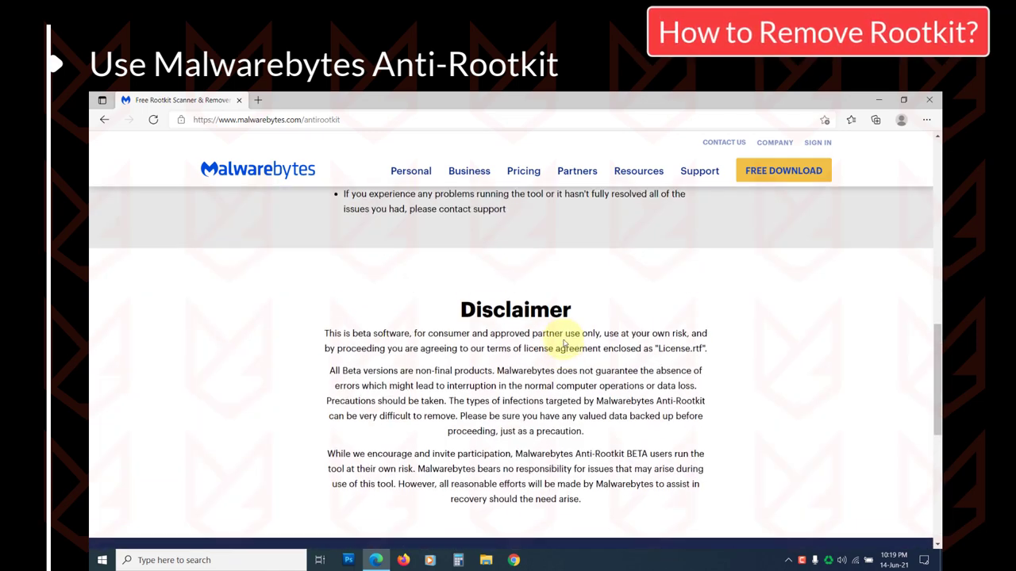
scroll(563, 341, "up", 10)
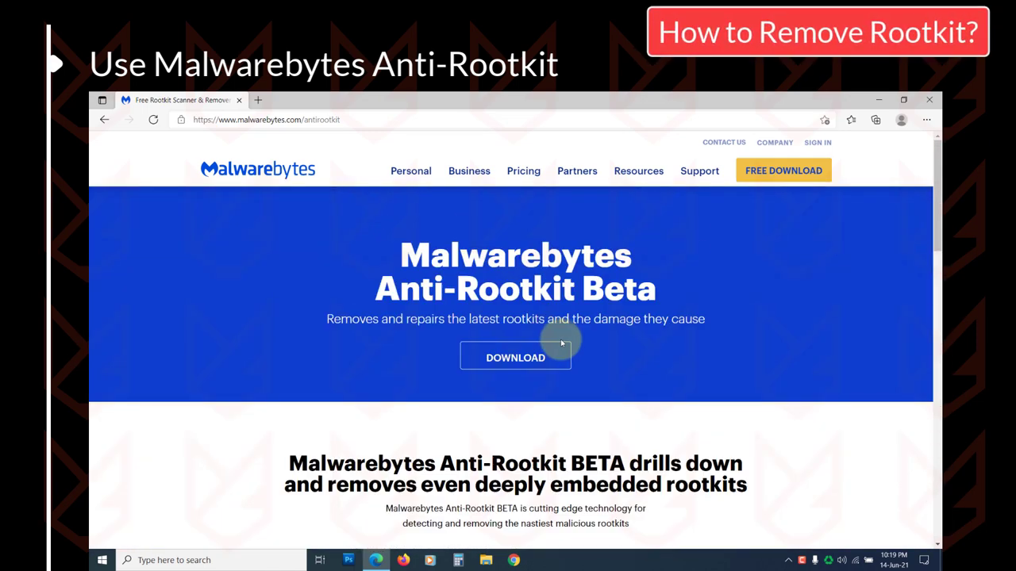
left_click(551, 360)
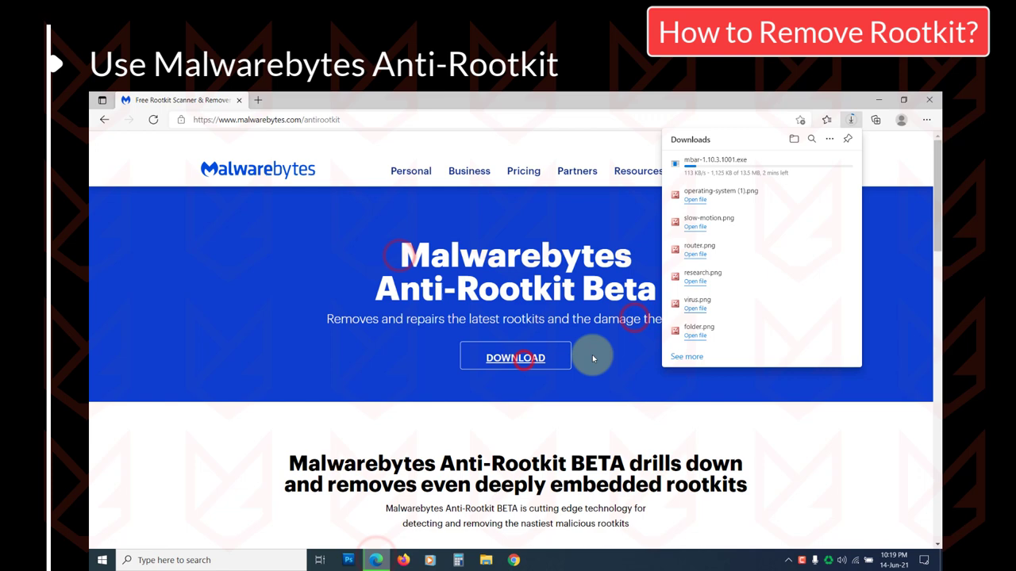
left_click(602, 563)
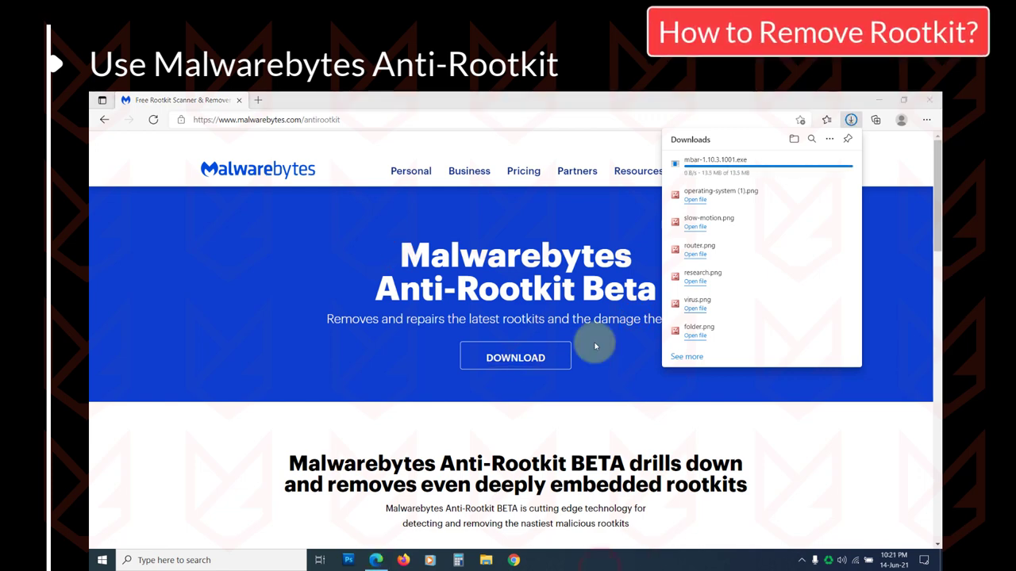
Step: Launch the downloaded mbar-1.10.3.1001.exe, allow it to make changes to the device and confirm its extraction
left_click(693, 169)
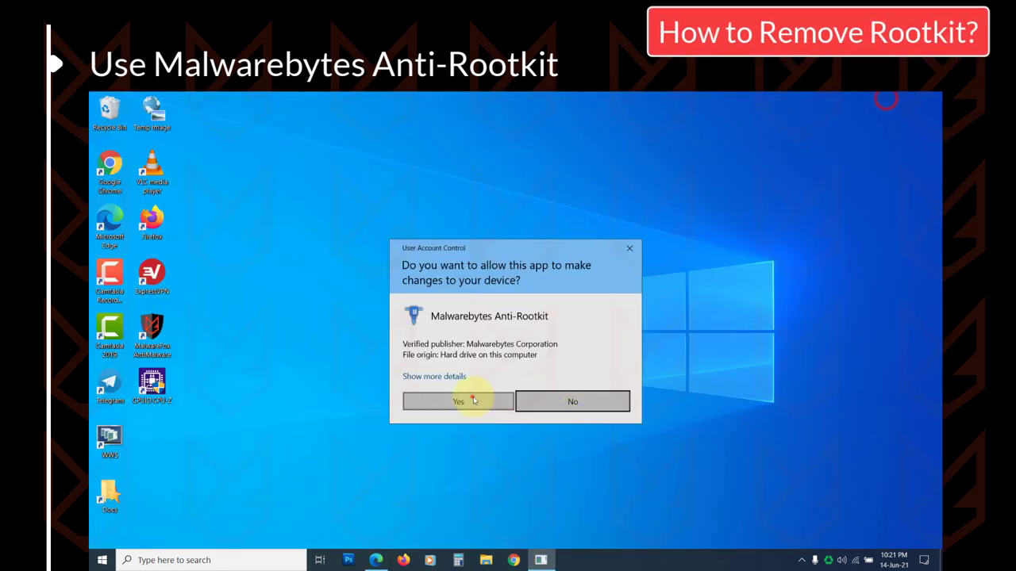
left_click(473, 400)
left_click(492, 351)
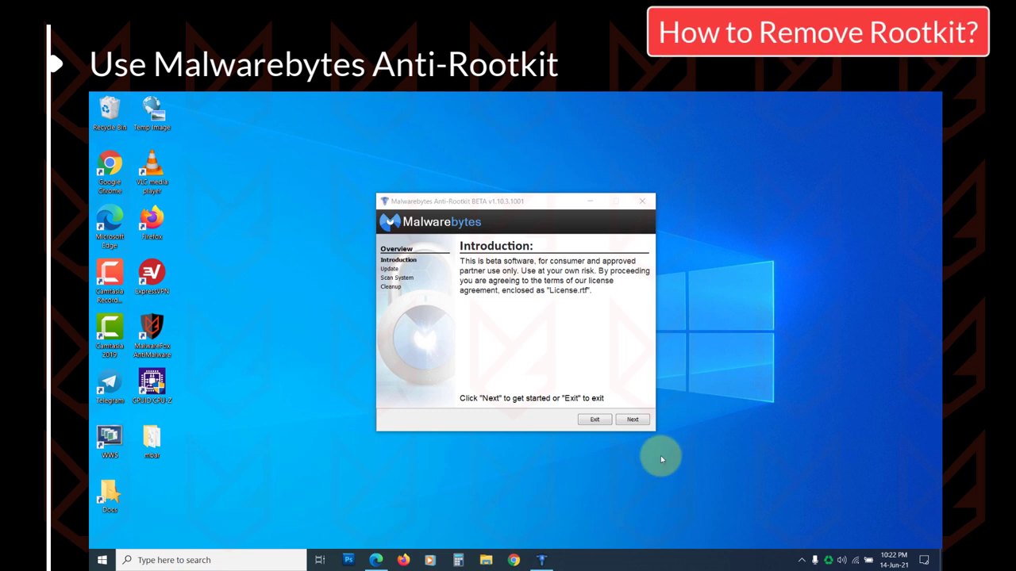
Step: Proceed through the Malwarebytes Anti-Rootkit database update and system scan, and clean up the detected malware items with a restore point
left_click(635, 420)
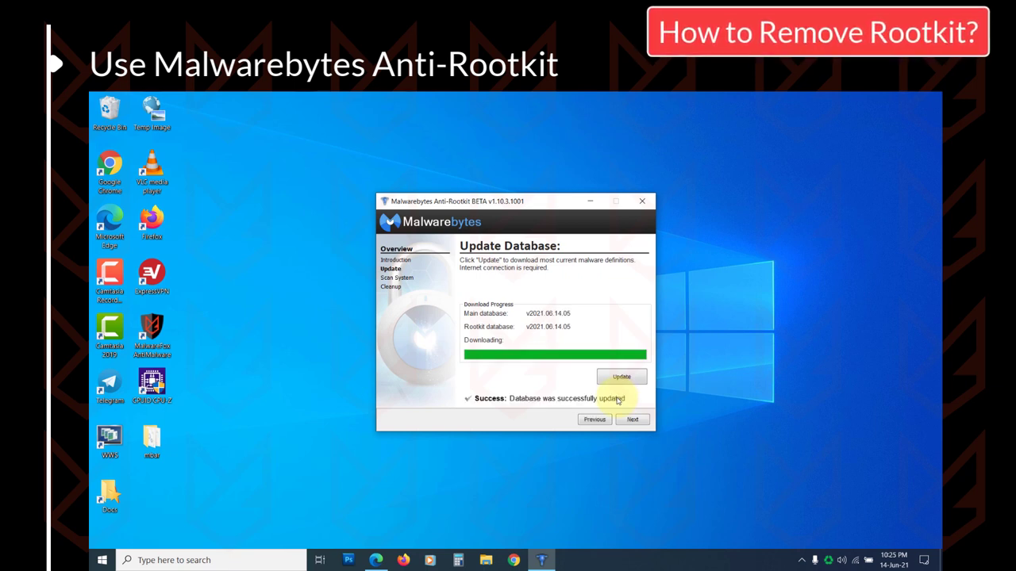
left_click(634, 420)
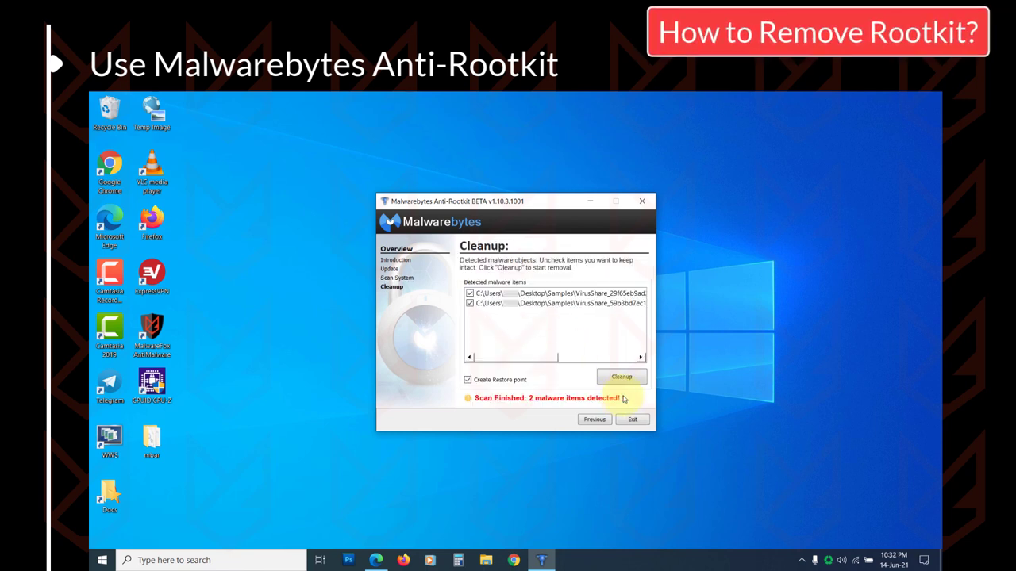
left_click_drag(543, 361, 612, 357)
left_click(621, 377)
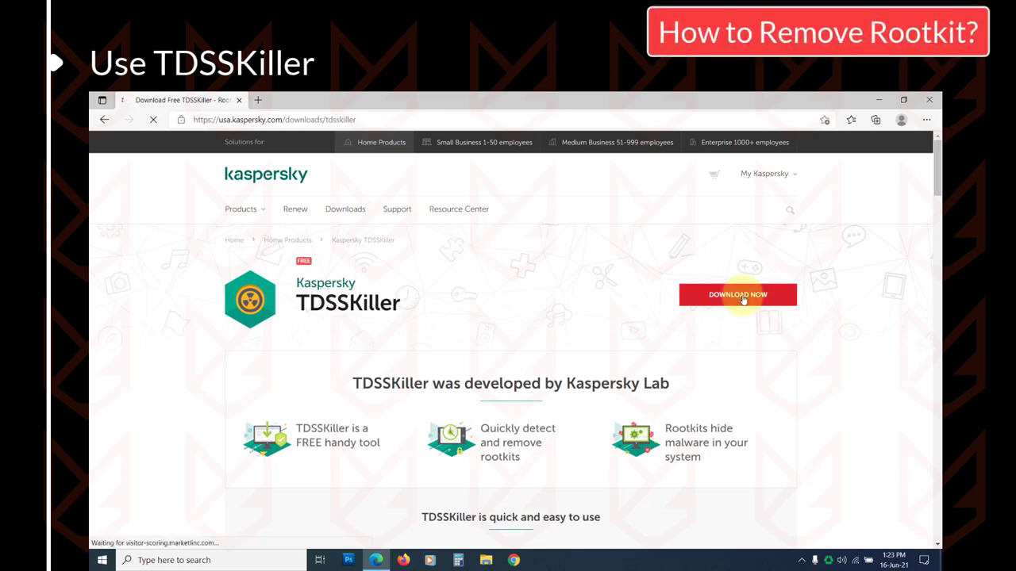
Step: Download the EXE version of Kaspersky TDSSKiller and launch tdsskiller.exe with permission to make changes
left_click(738, 295)
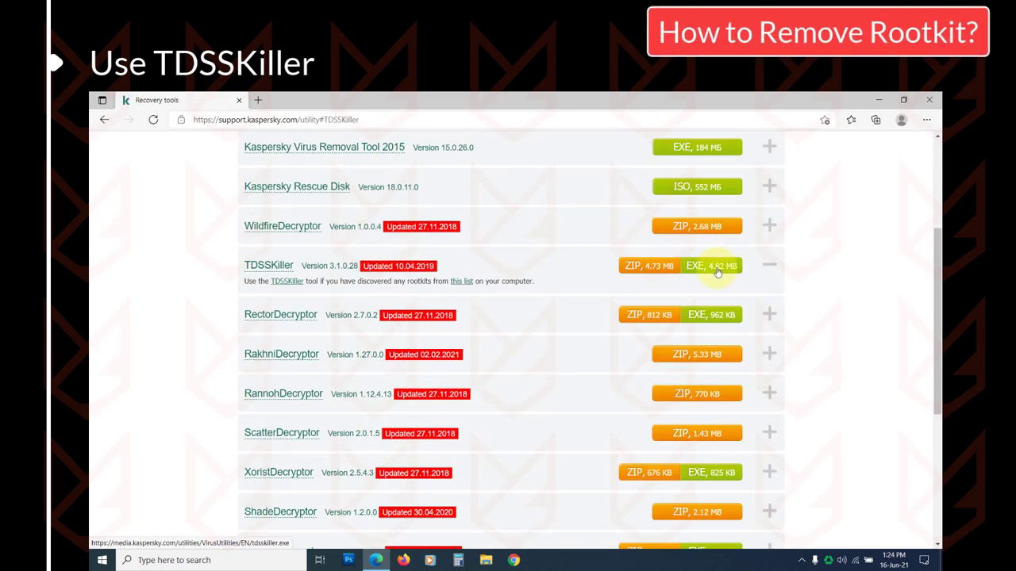
left_click(711, 268)
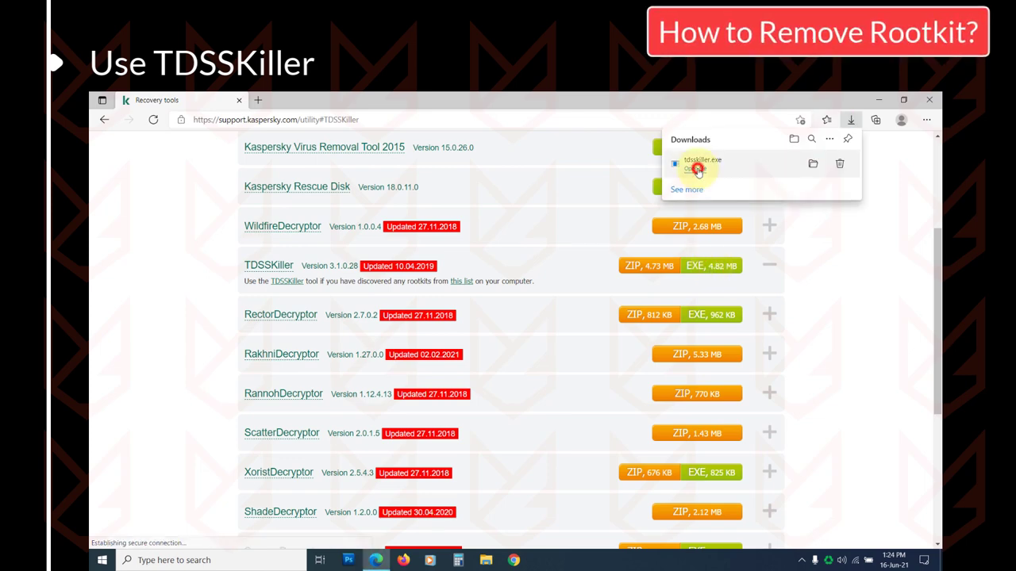
left_click(701, 164)
left_click(469, 403)
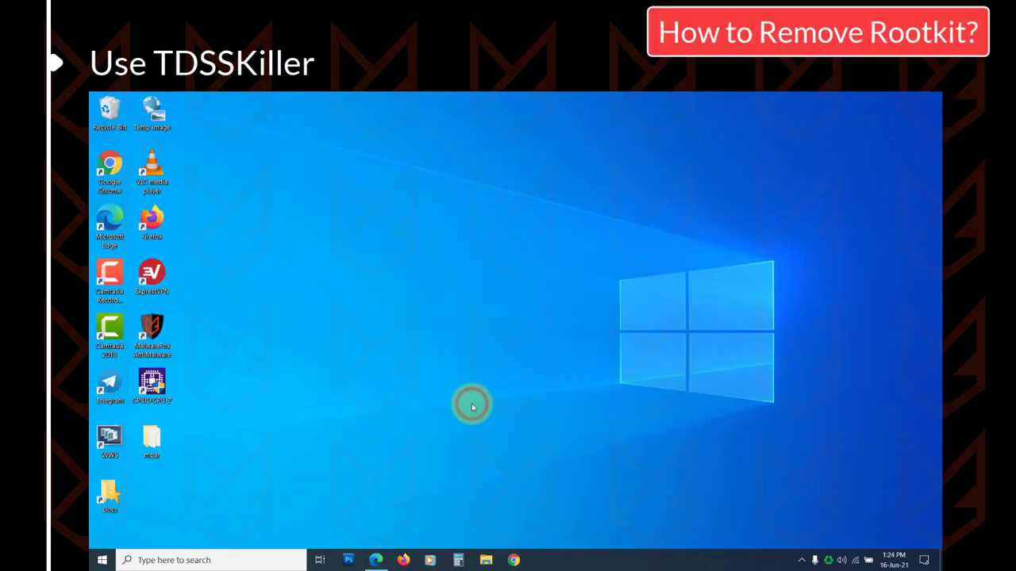
Step: Accept the TDSSKiller startup agreements and start the rootkit scan
left_click(605, 365)
left_click(607, 363)
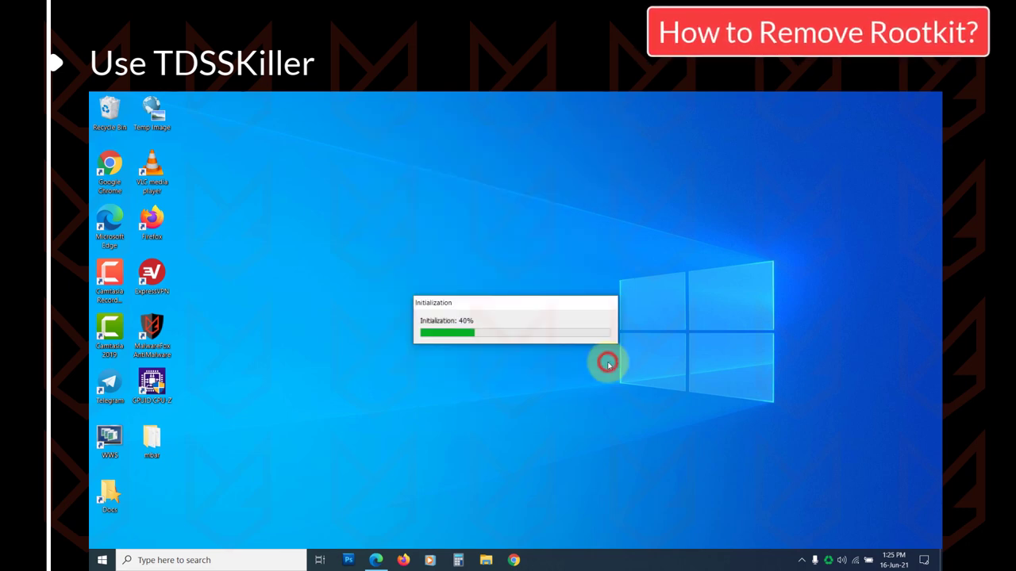
left_click(498, 346)
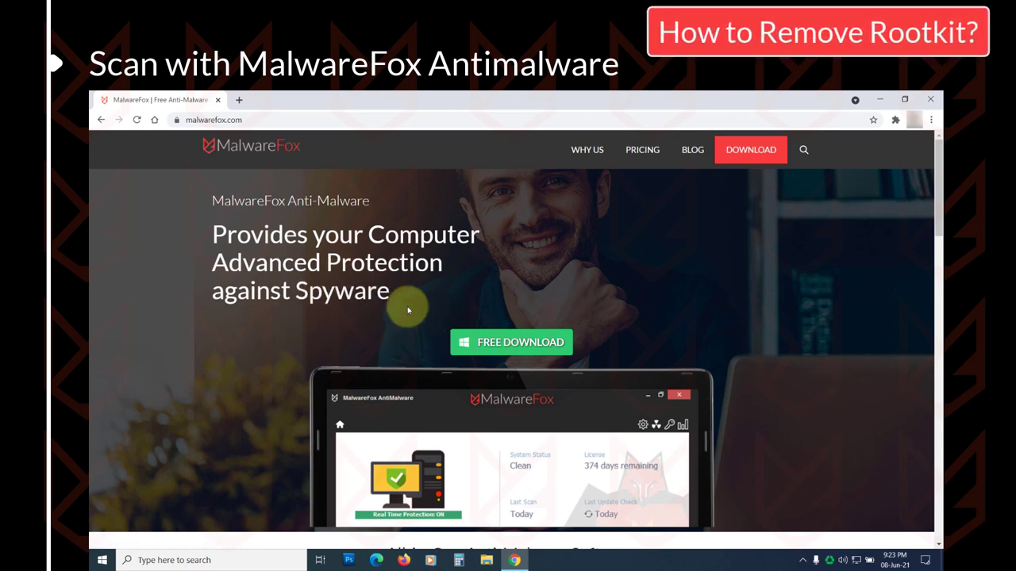
Step: Review the features and the free and premium plans on the MalwareFox site, and download the free version
scroll(415, 322, "down", 3)
scroll(444, 339, "down", 6)
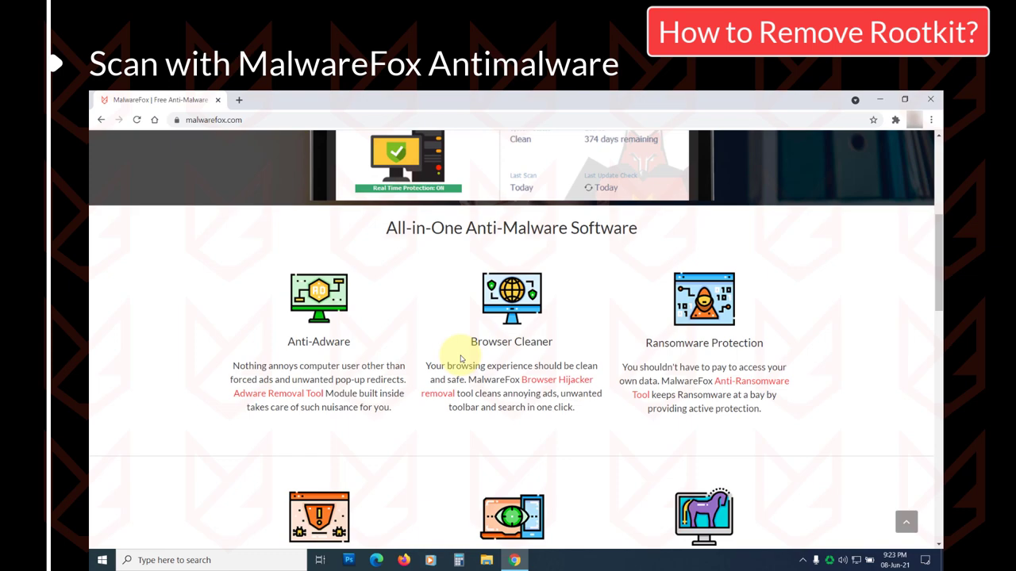
scroll(460, 359, "down", 7)
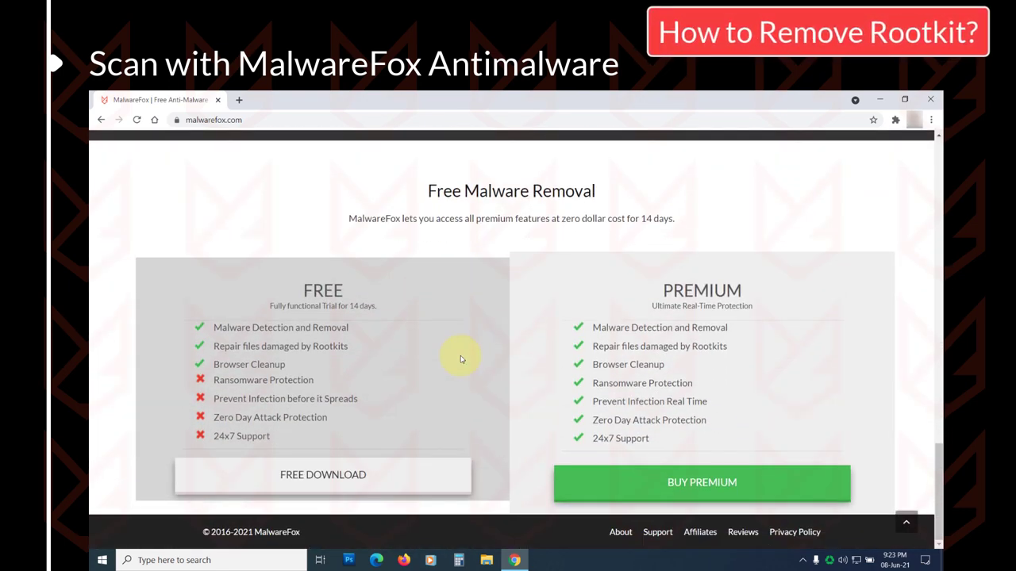
scroll(460, 359, "up", 18)
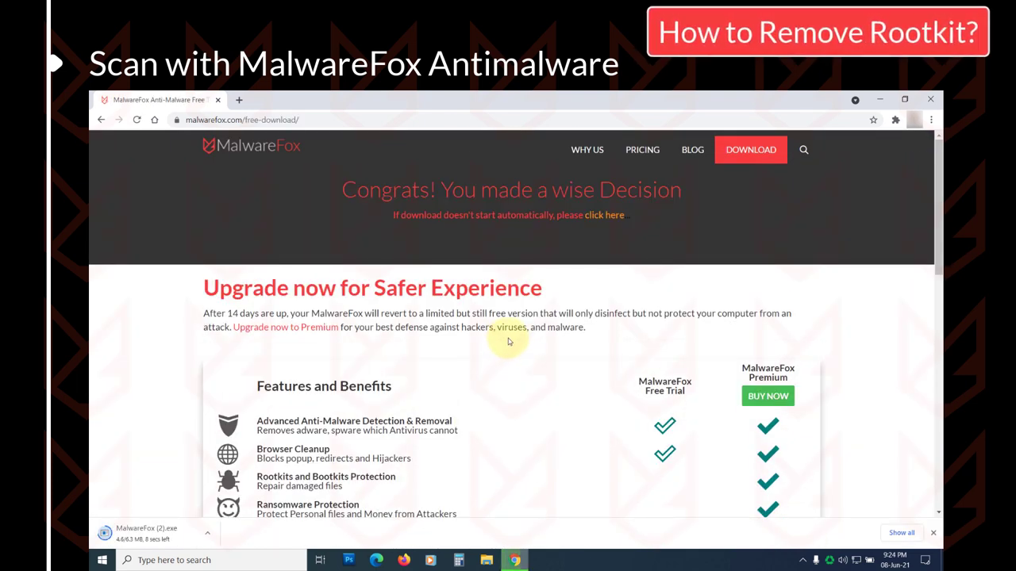
Step: Run the downloaded MalwareFox installer and keep the destination folder C:\Program Files (x86)\MalwareFox AntiMalware
left_click(147, 532)
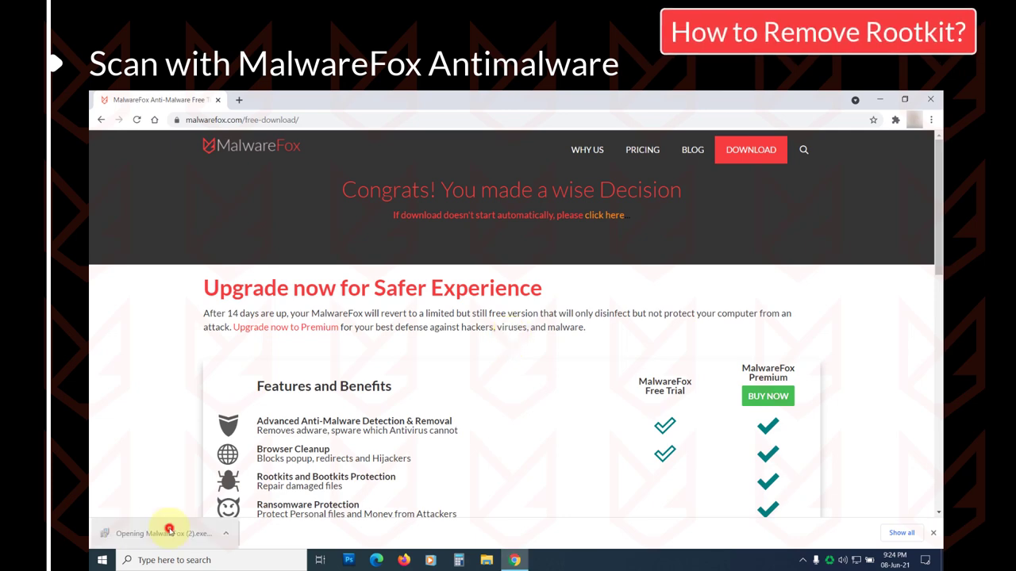
left_click(532, 350)
left_click(577, 410)
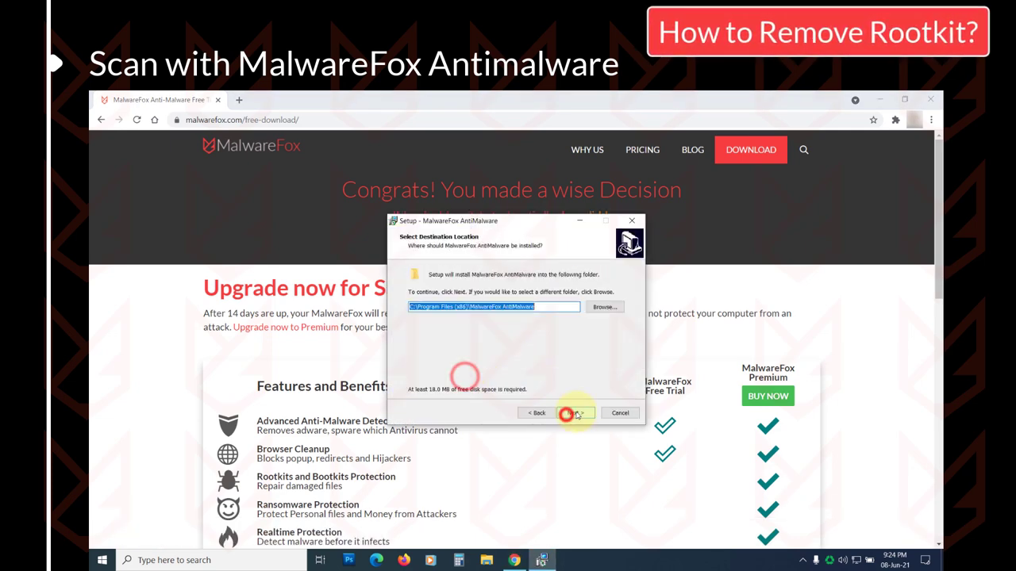
left_click(566, 410)
Step: Finish the MalwareFox AntiMalware setup and start a system scan
left_click(882, 100)
left_click(595, 436)
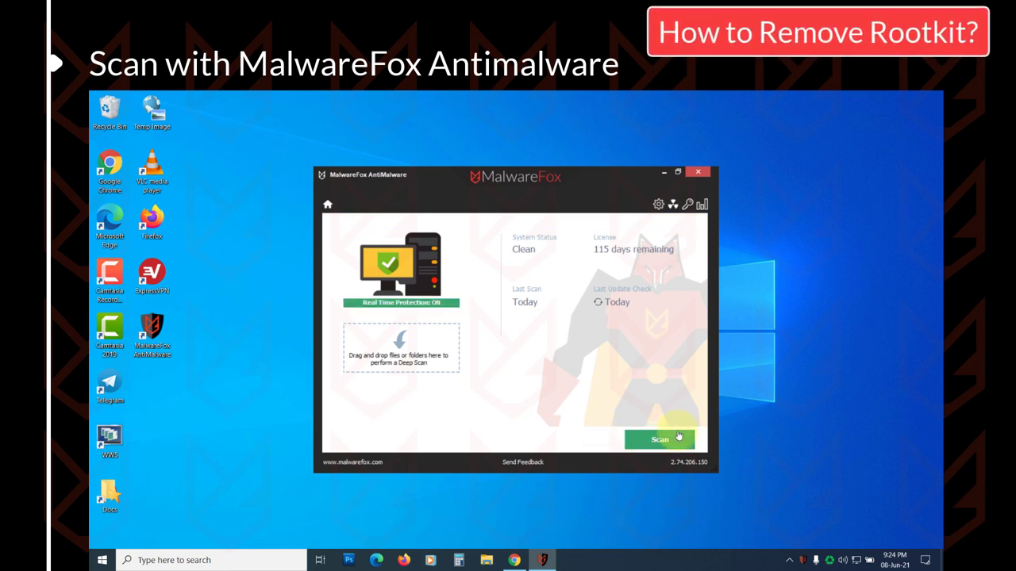
left_click(661, 439)
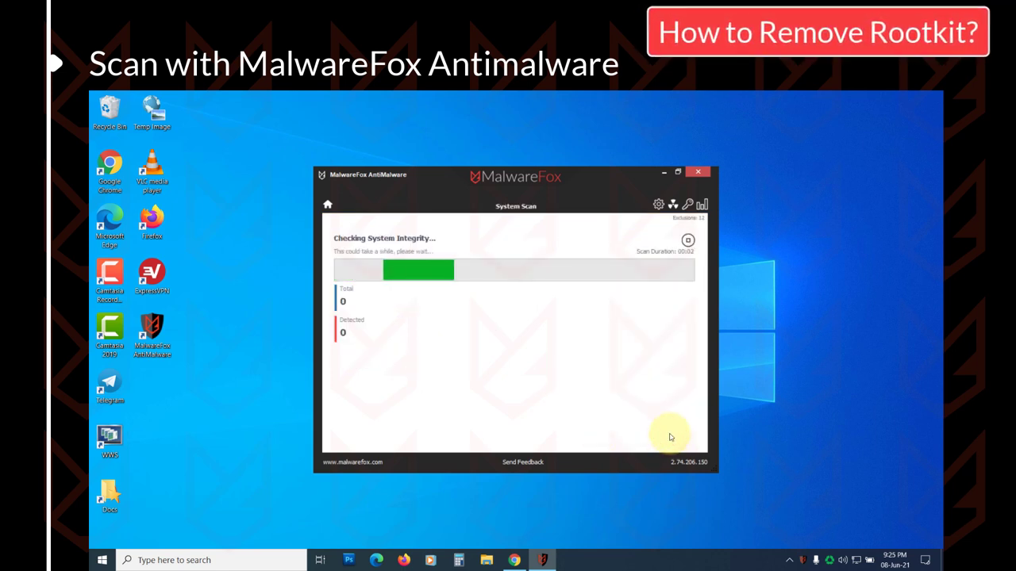